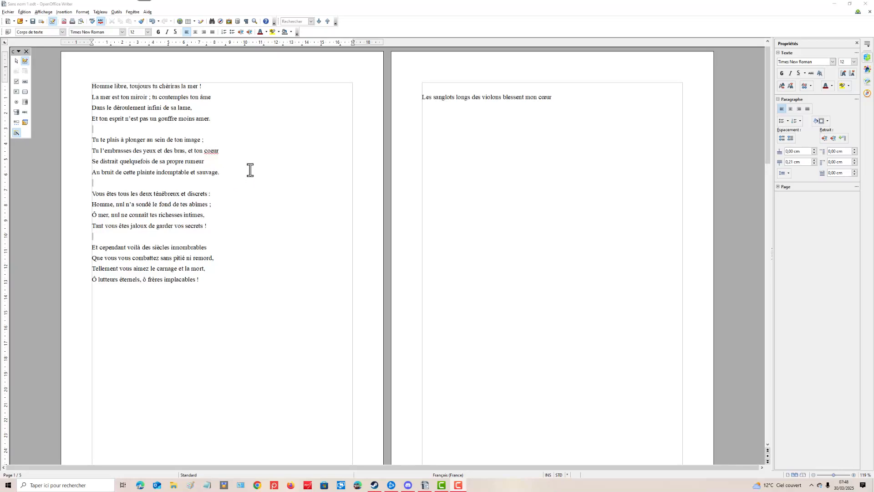
Follow the #coeur hyperlink on page 5 and check its destination in the poem on page 1.
scroll(246, 158, "down", 5)
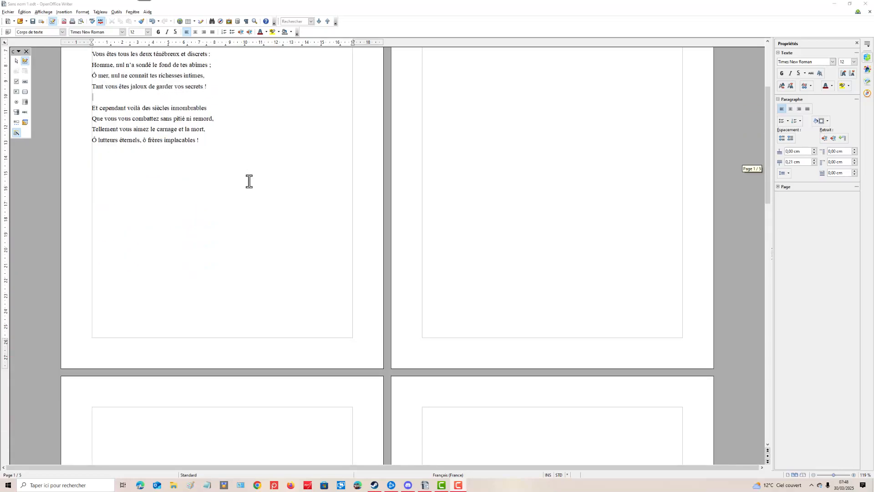
scroll(302, 190, "down", 6)
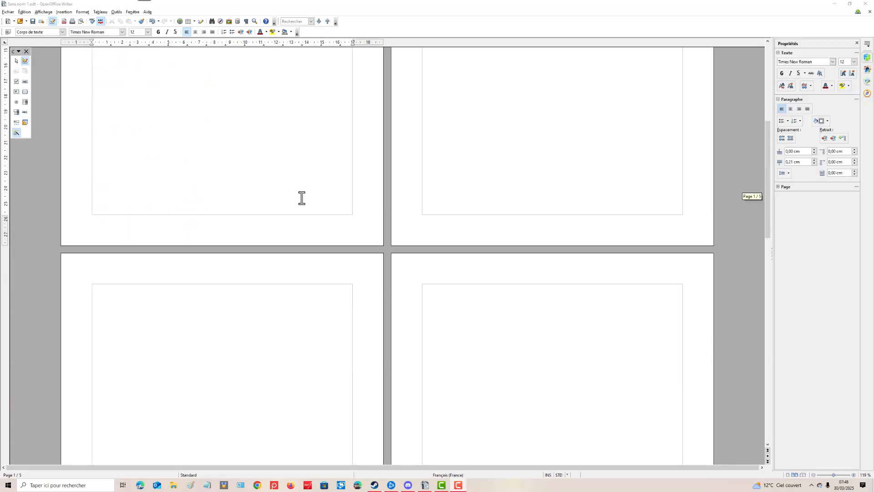
scroll(255, 214, "down", 5)
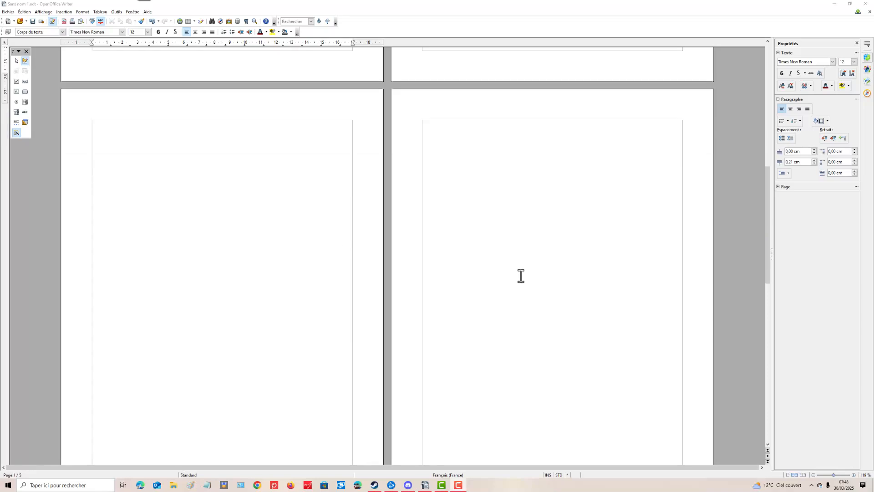
scroll(521, 275, "down", 8)
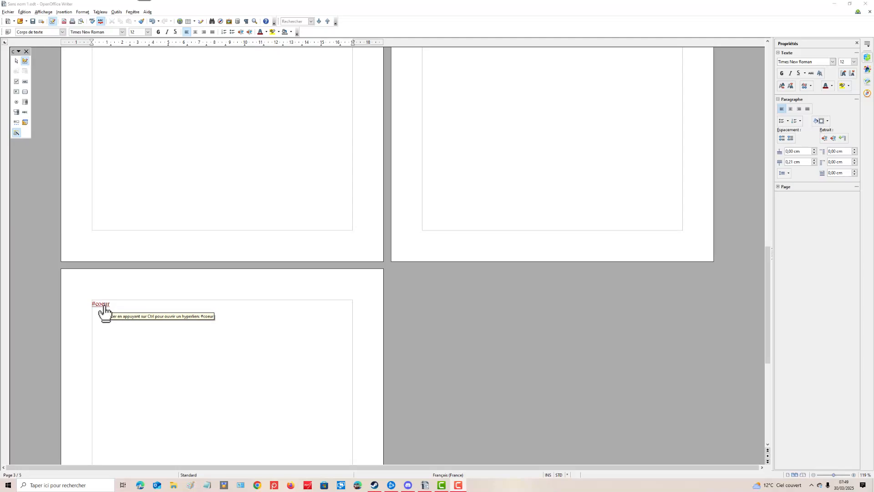
left_click(104, 307, "ctrl")
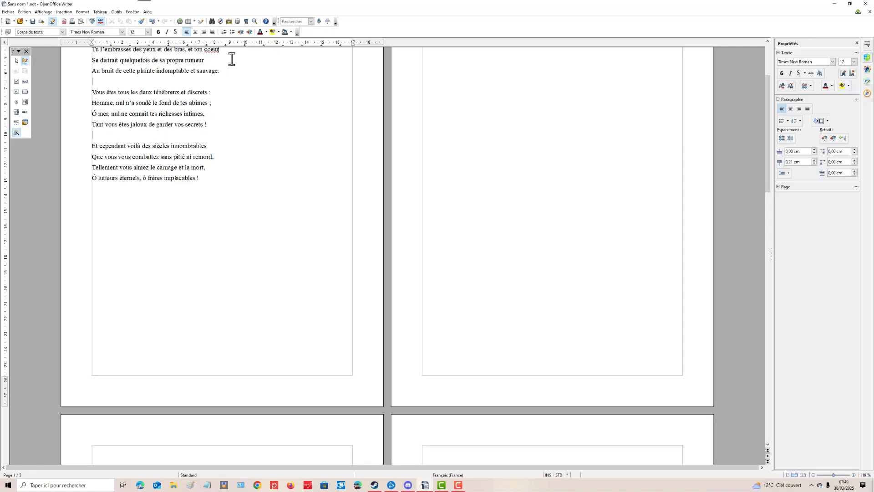
scroll(230, 58, "up", 2)
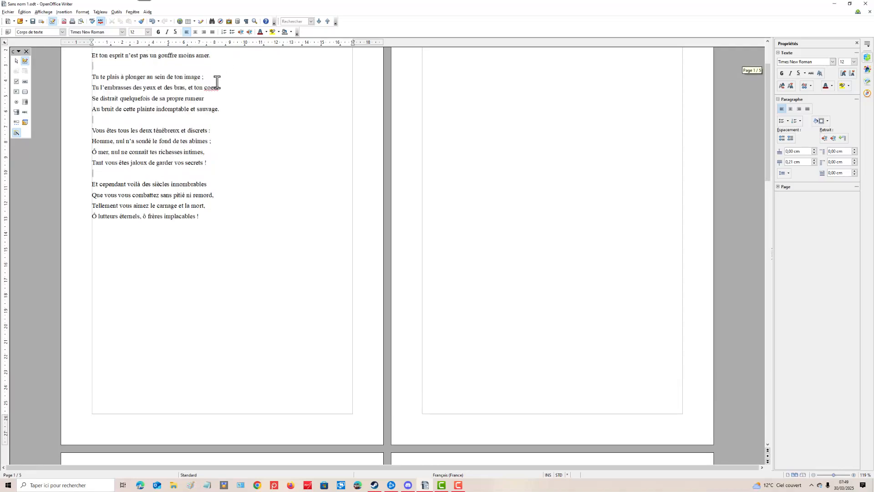
scroll(217, 86, "up", 2)
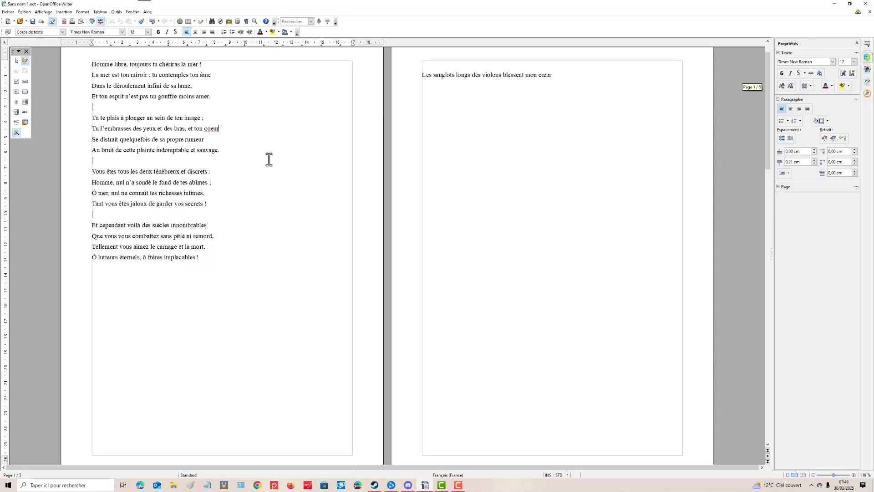
Delete the #coeur hyperlink text from the top of page 5.
scroll(264, 211, "down", 4)
scroll(259, 220, "down", 20)
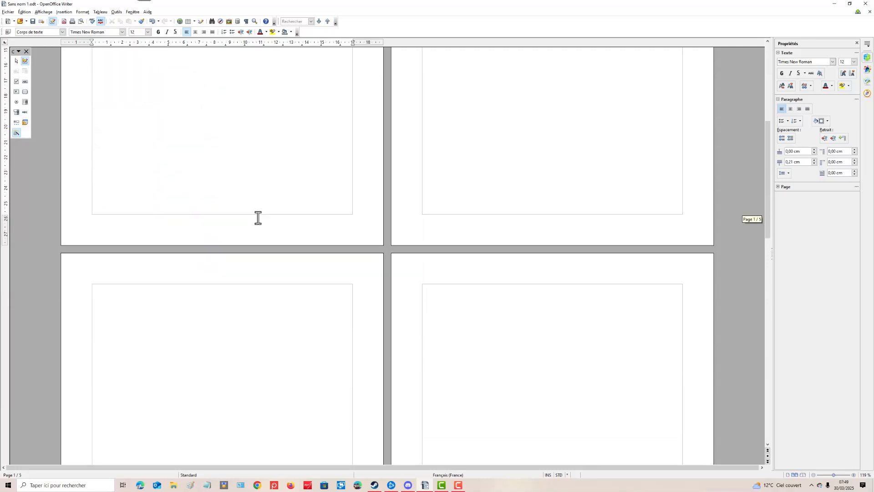
scroll(240, 250, "down", 2)
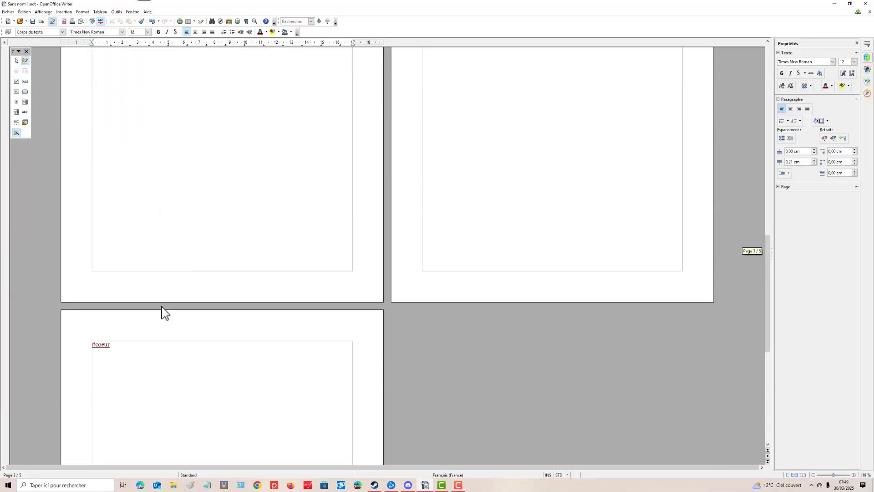
left_click_drag(120, 346, 81, 343)
key("Delete")
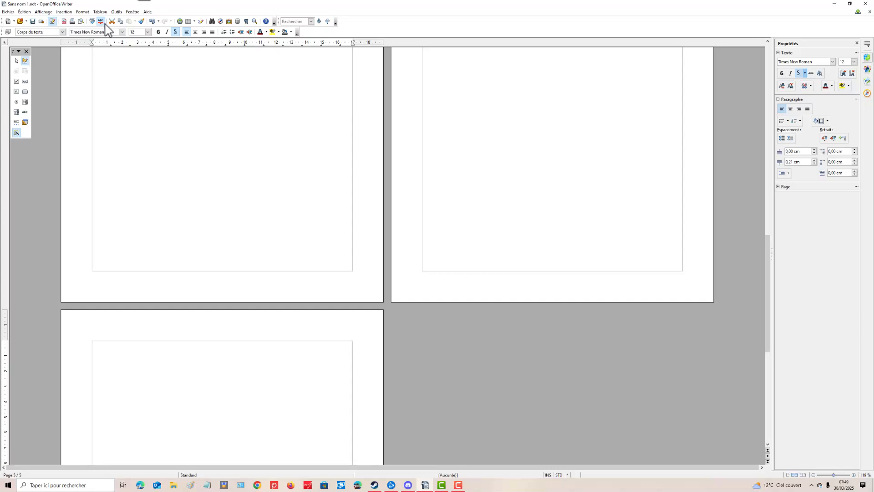
Try to delete the existing "coeur" text bookmark.
left_click(64, 13)
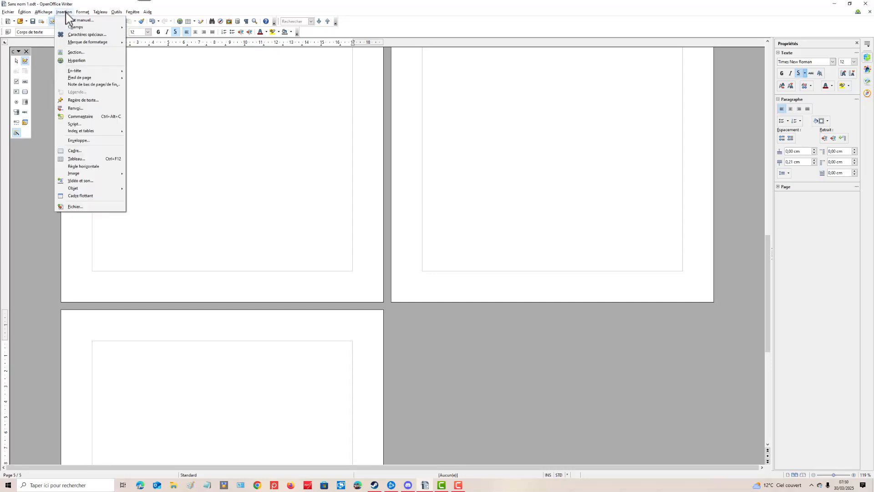
left_click(80, 101)
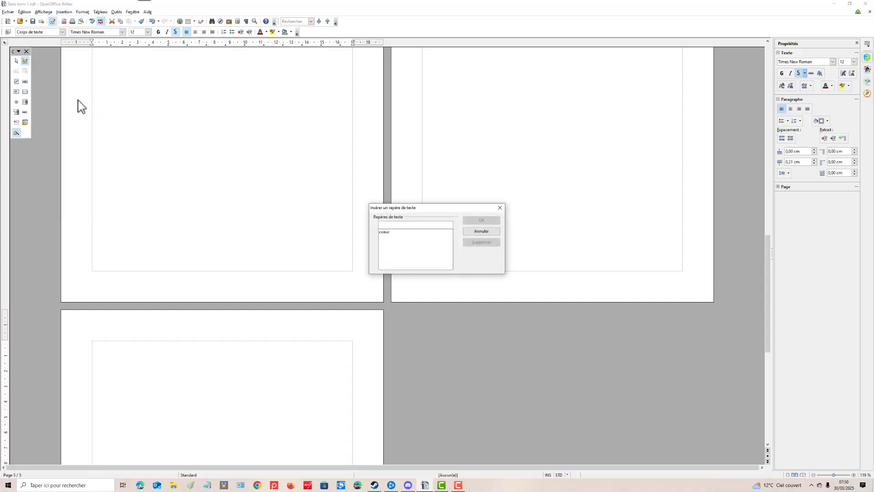
left_click(386, 233)
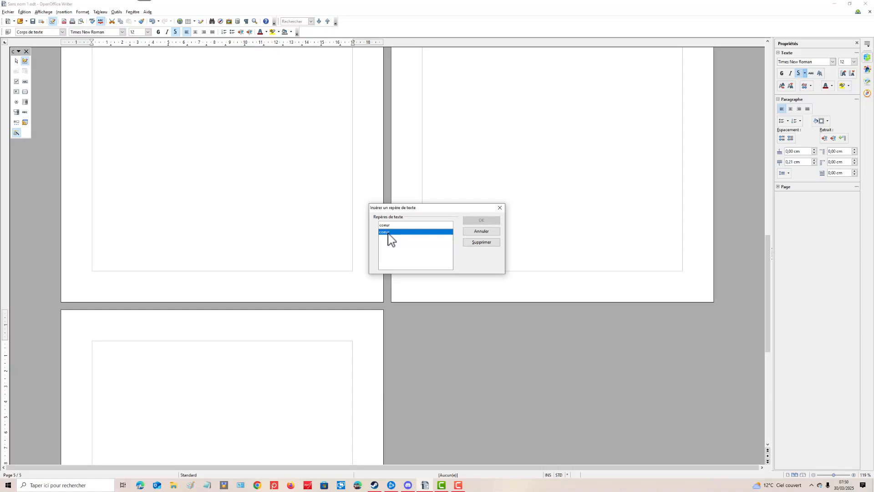
left_click(483, 245)
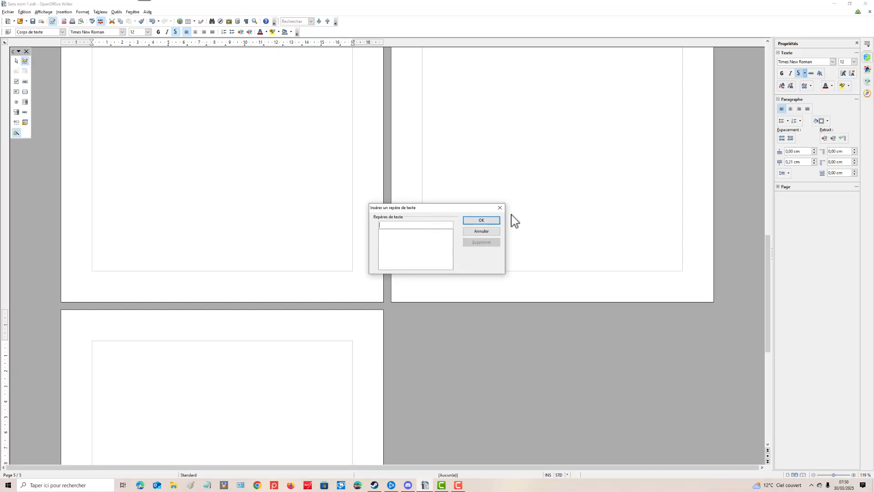
left_click(500, 208)
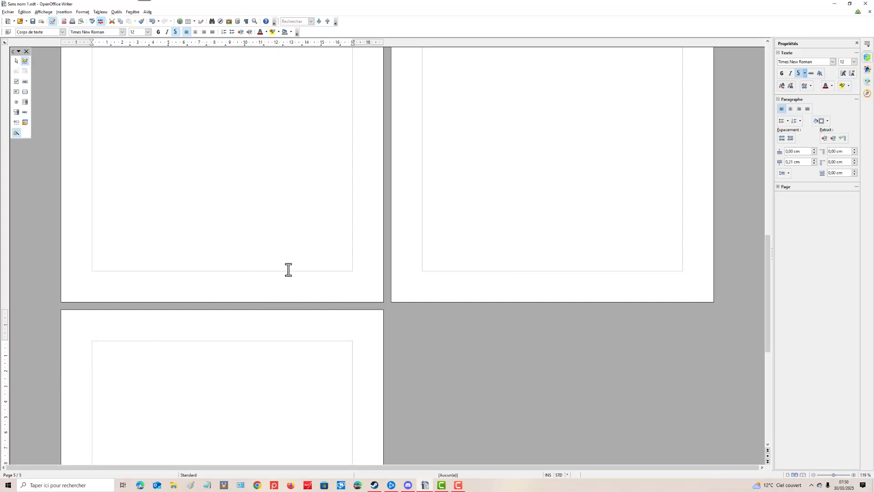
Remove the old "coeur" bookmark and insert a new one named "coeur" after the word "coeur" in the page 1 poem.
scroll(359, 222, "up", 10)
scroll(336, 201, "up", 10)
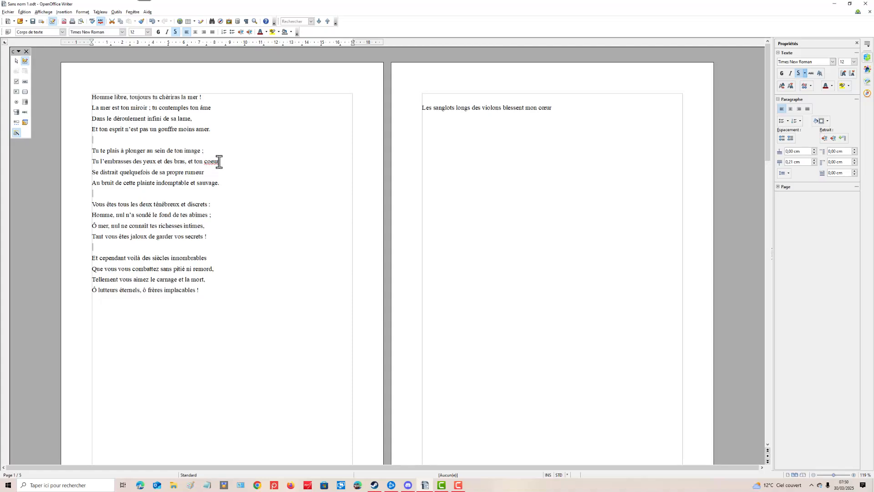
left_click(219, 161)
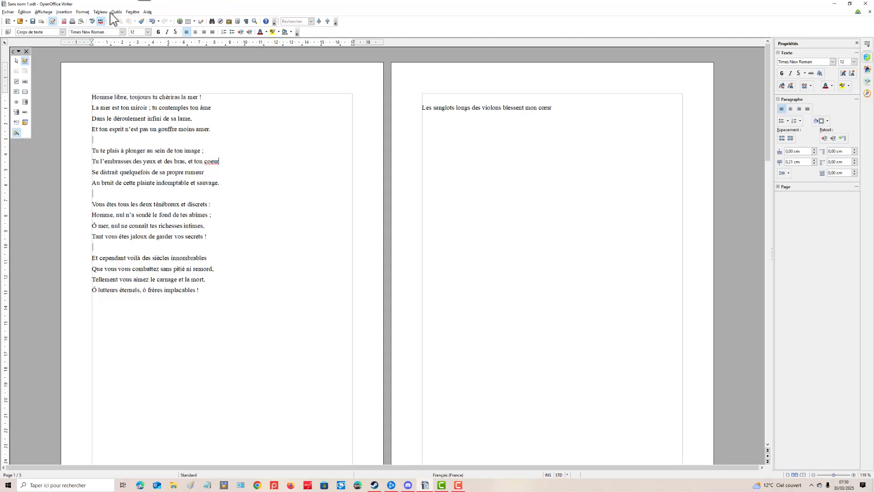
left_click(64, 13)
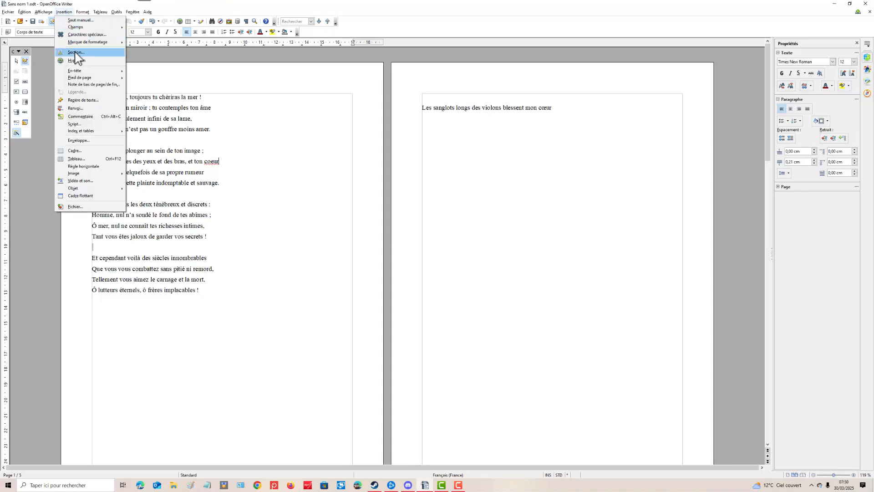
left_click(83, 101)
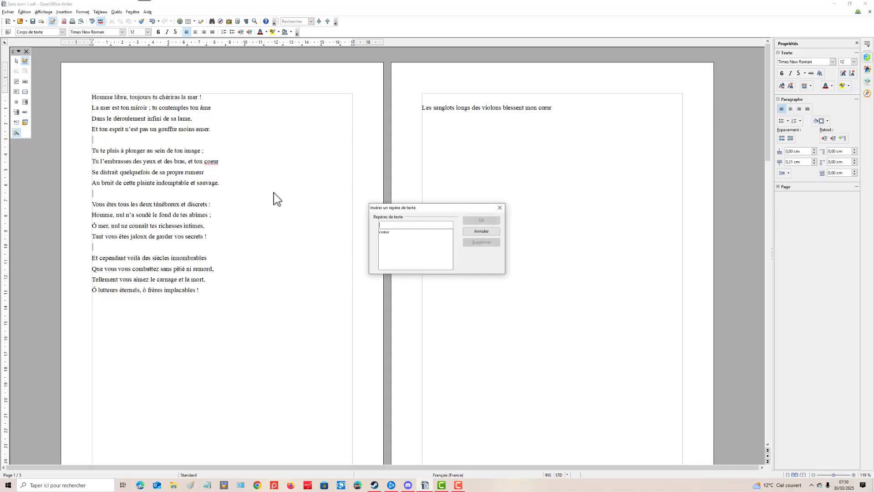
left_click(387, 233)
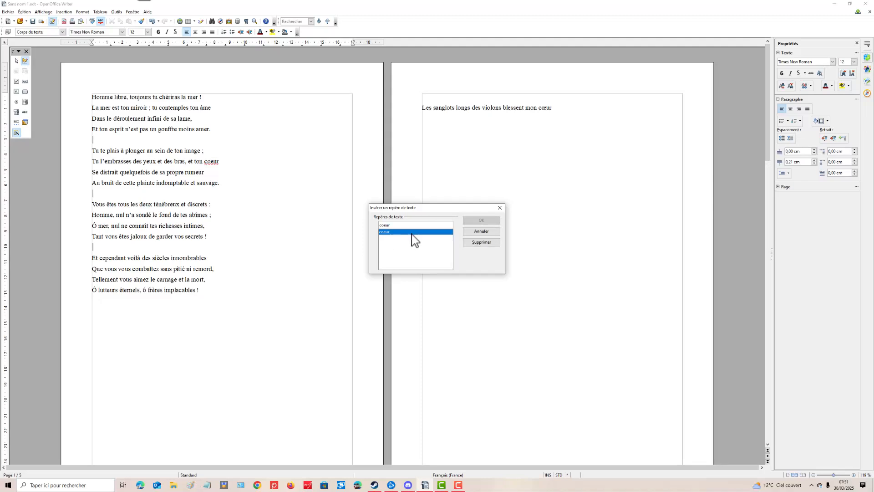
left_click(492, 246)
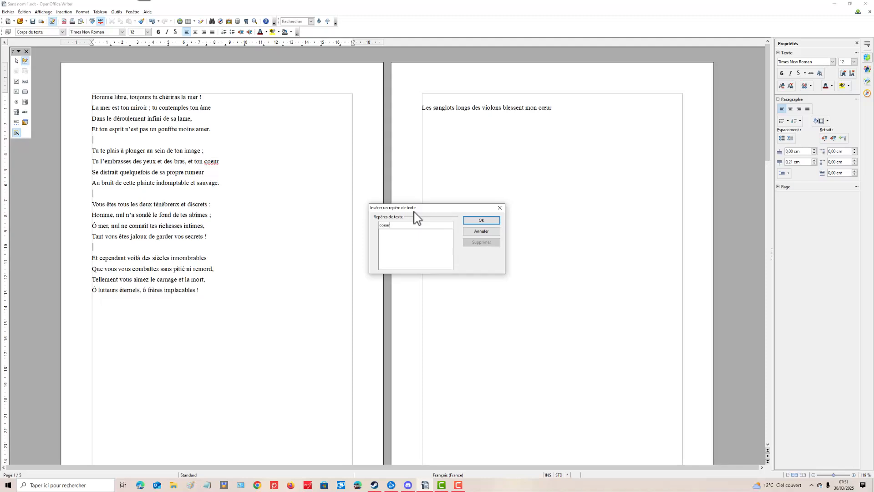
left_click(481, 221)
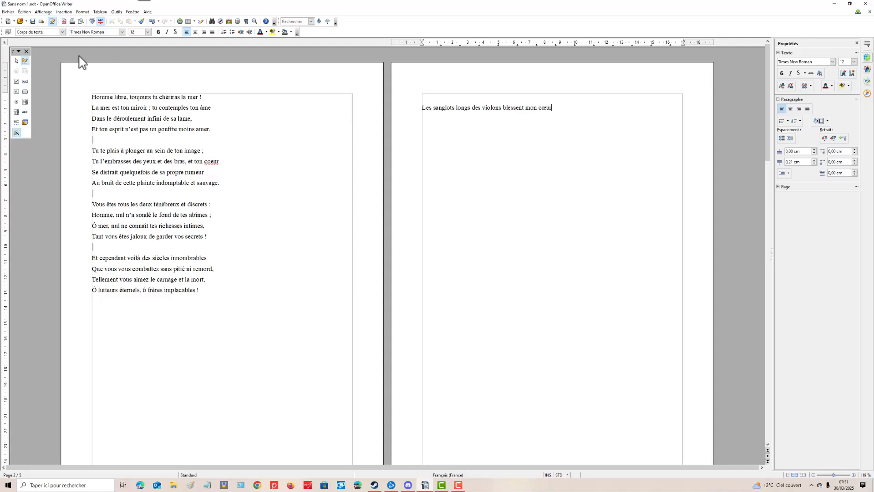
Check the existing bookmark in the bookmark dialog from the end of the sentence on page 2.
left_click(65, 12)
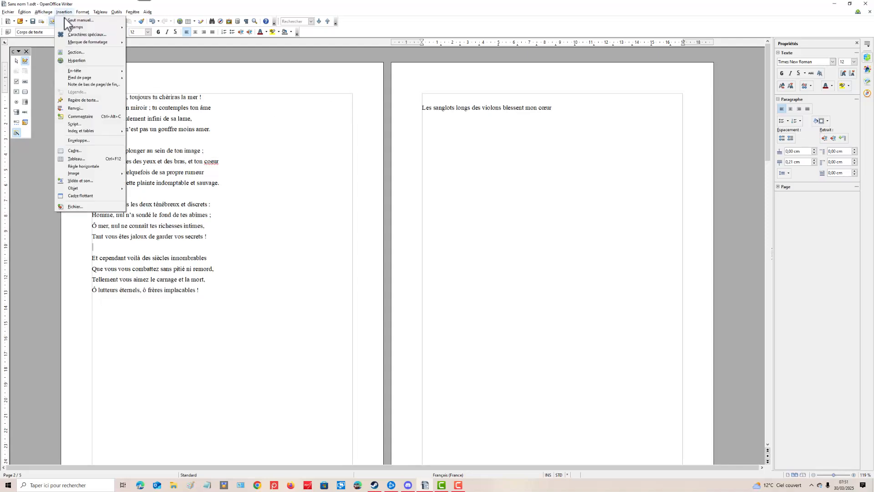
left_click(85, 100)
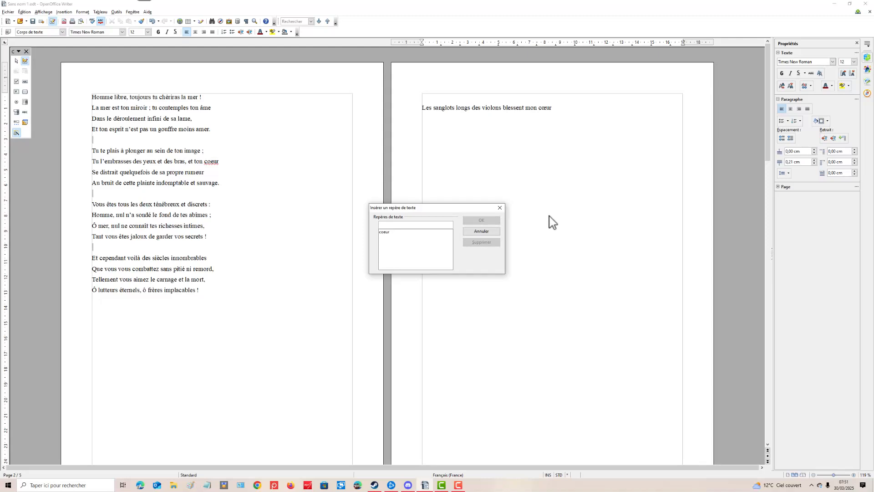
left_click(387, 232)
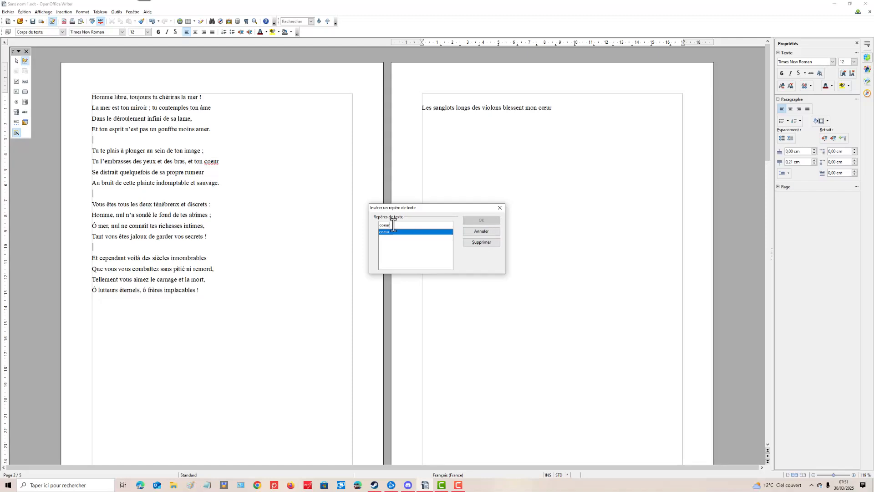
left_click(500, 208)
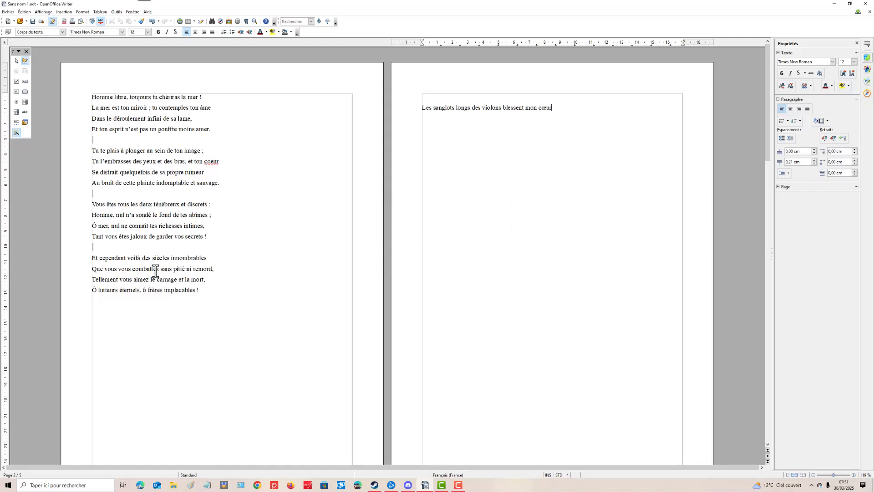
Place the text cursor at the start of the blank page 5.
scroll(151, 263, "down", 5)
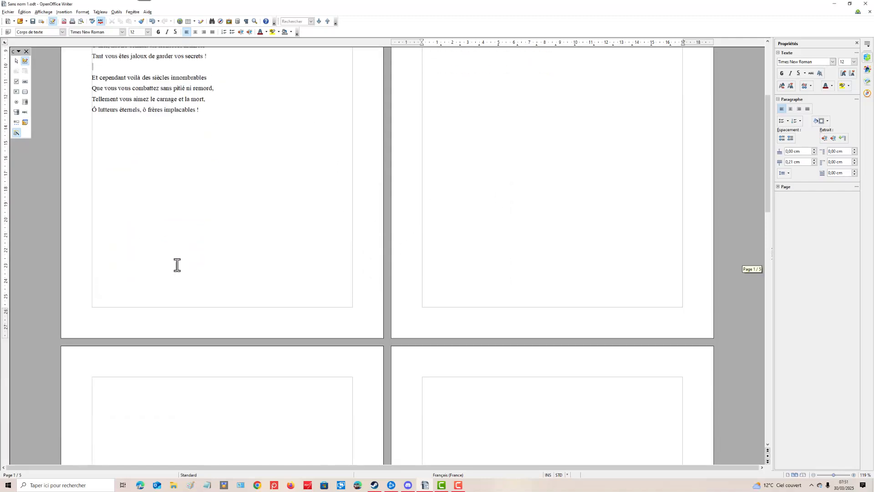
scroll(177, 265, "down", 10)
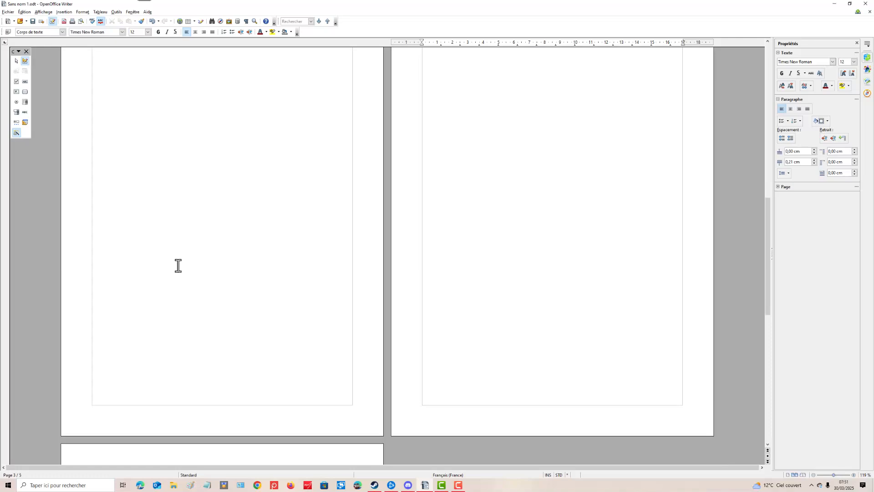
scroll(178, 266, "down", 3)
left_click(119, 380)
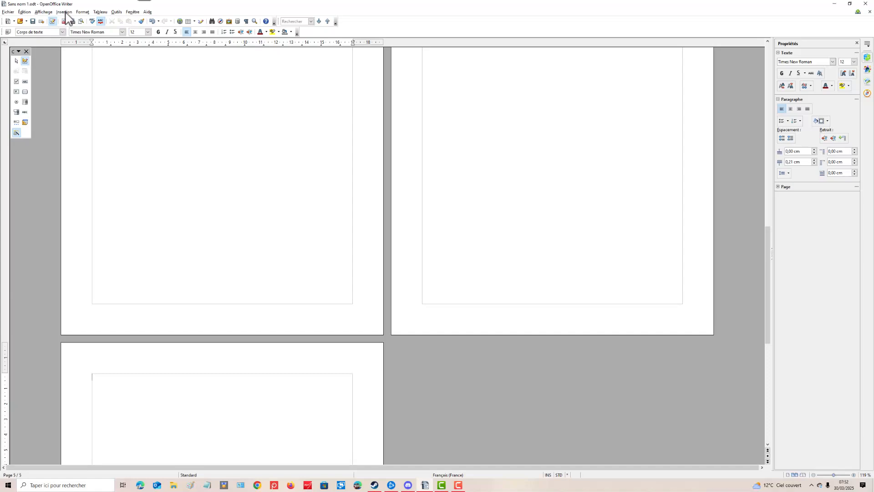
left_click(64, 13)
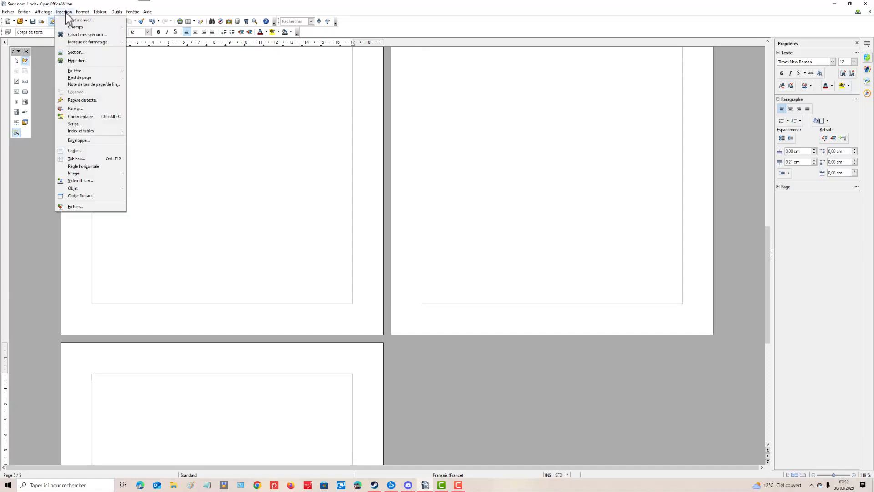
left_click(72, 61)
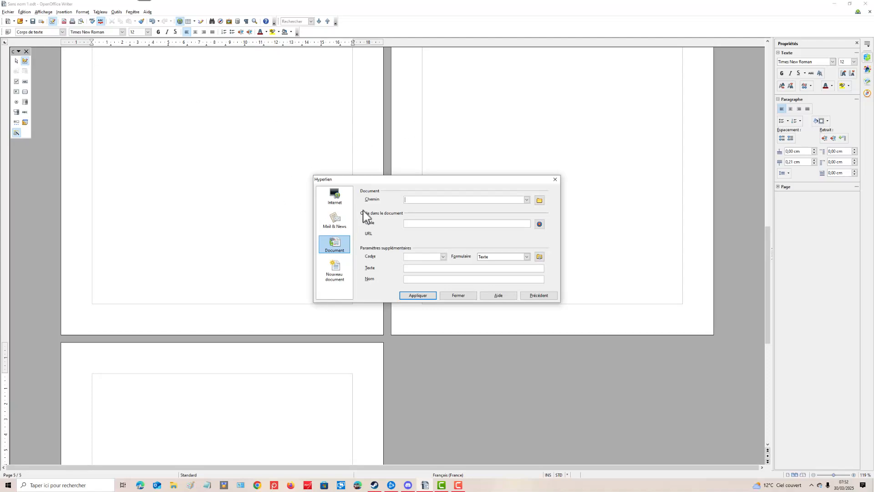
left_click(556, 181)
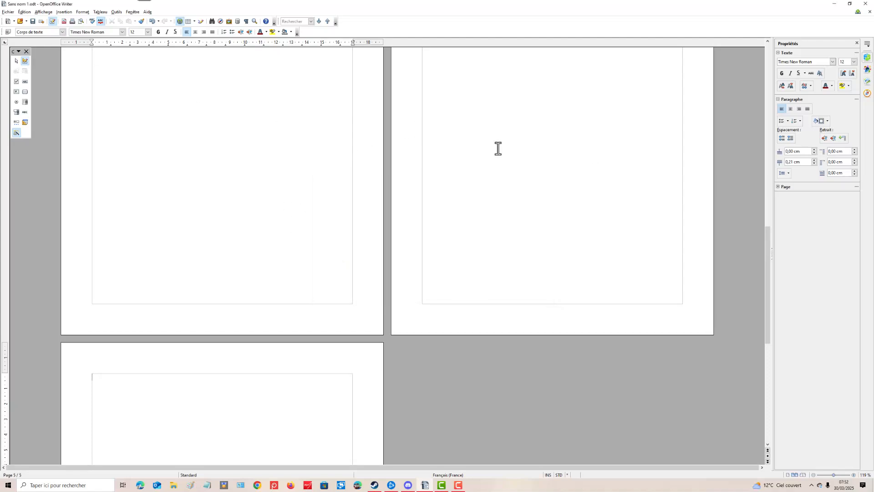
Insert a hyperlink at the start of page 5 that targets the "coeur" text bookmark in the document.
left_click(180, 22)
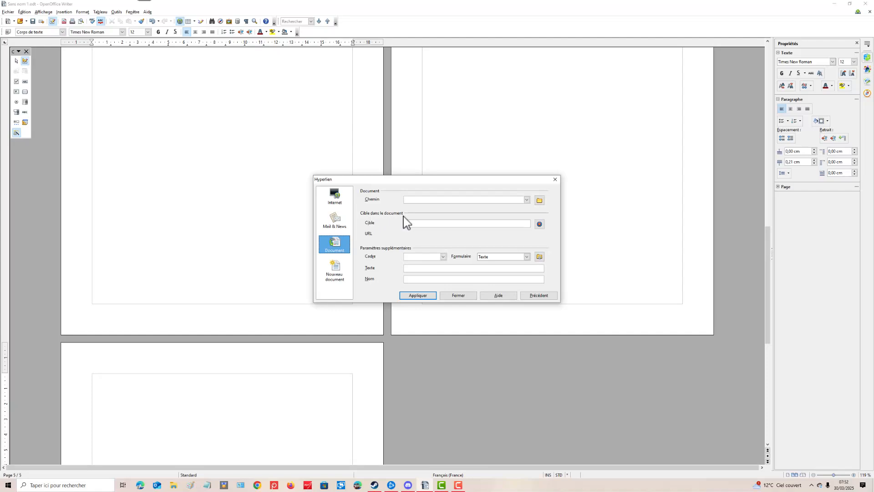
left_click(539, 224)
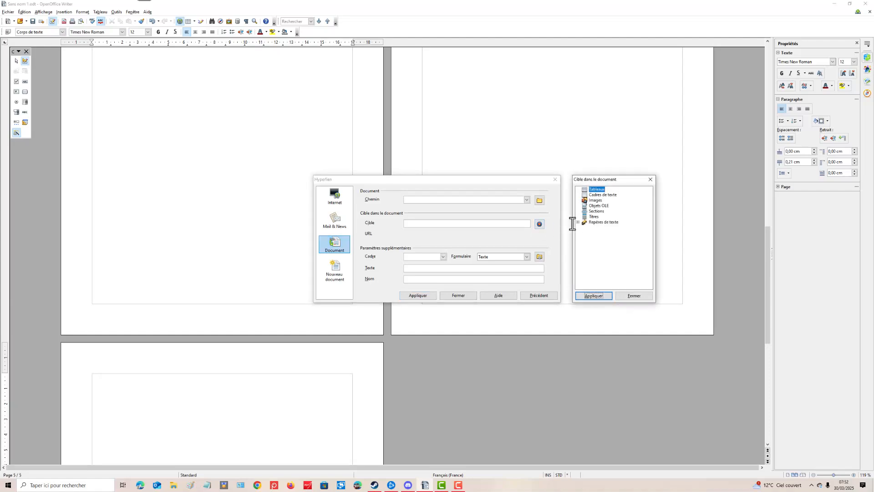
left_click(598, 222)
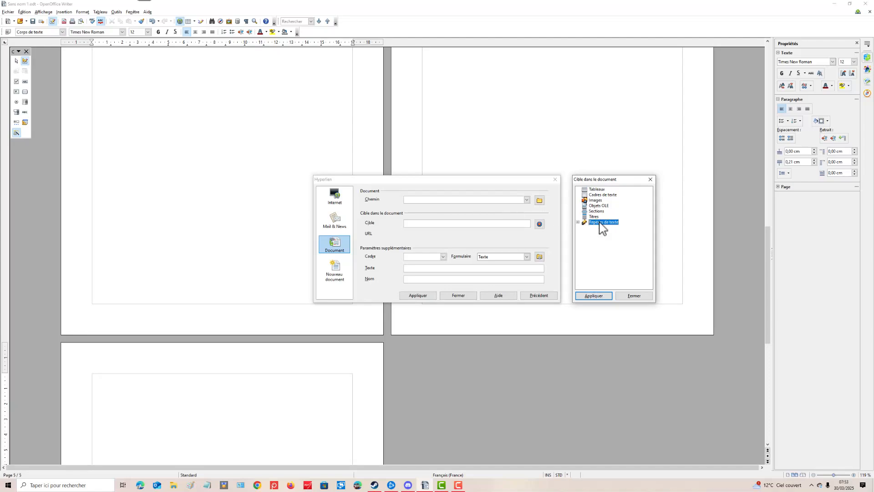
left_click(443, 225)
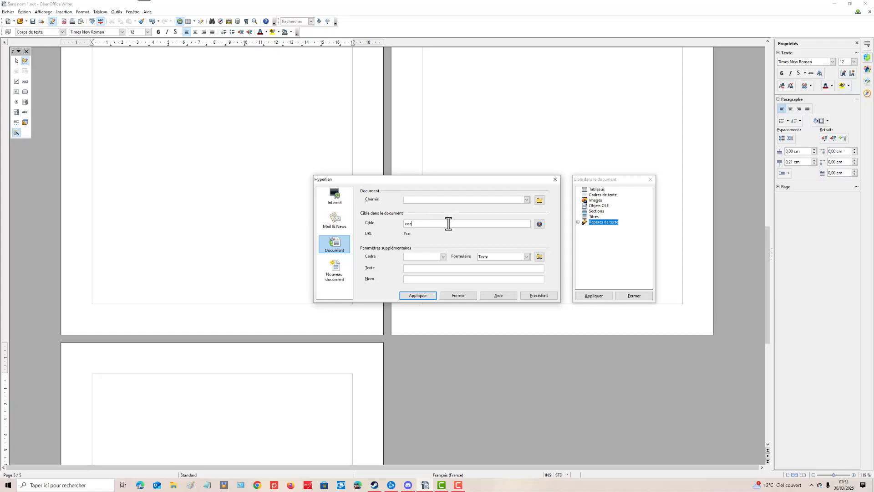
type("coeur")
left_click(596, 296)
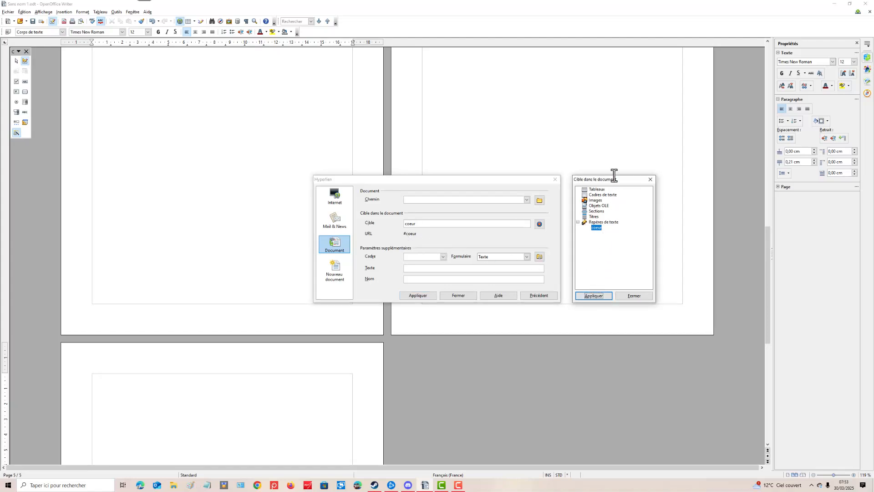
left_click(429, 297)
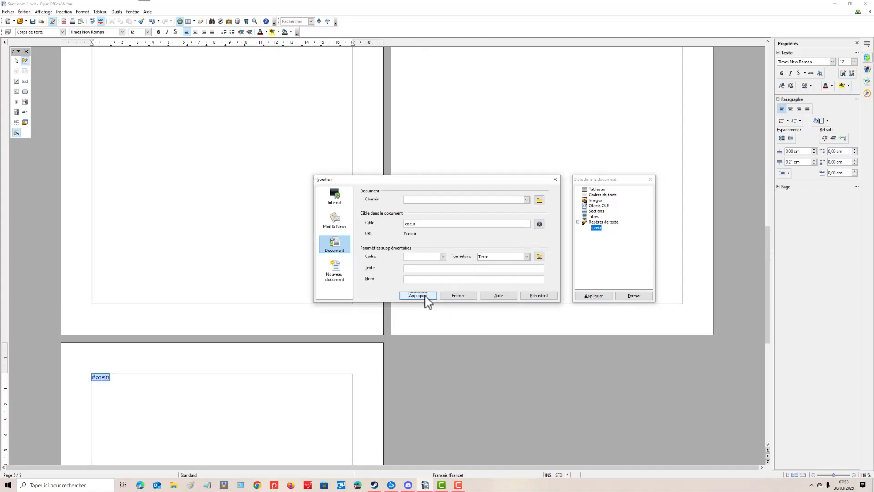
left_click(459, 296)
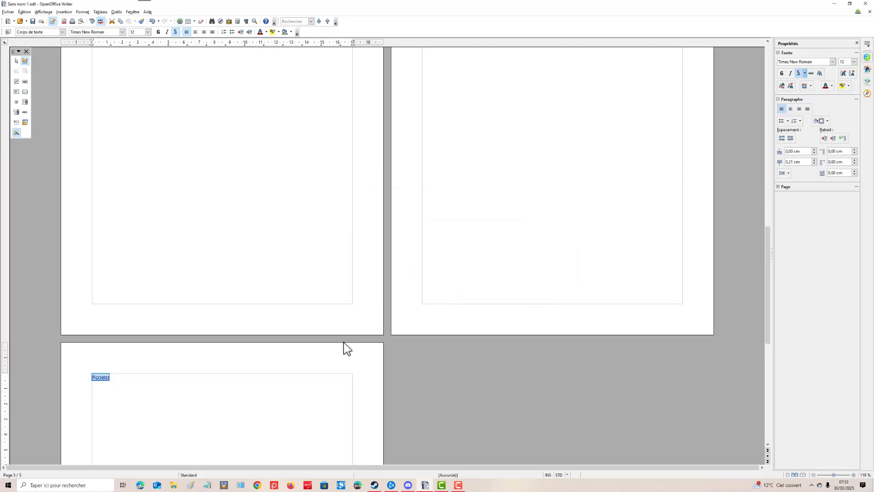
Follow the "#coeur" hyperlink on page 5 to test its jump to the page 1 poem.
left_click(224, 382)
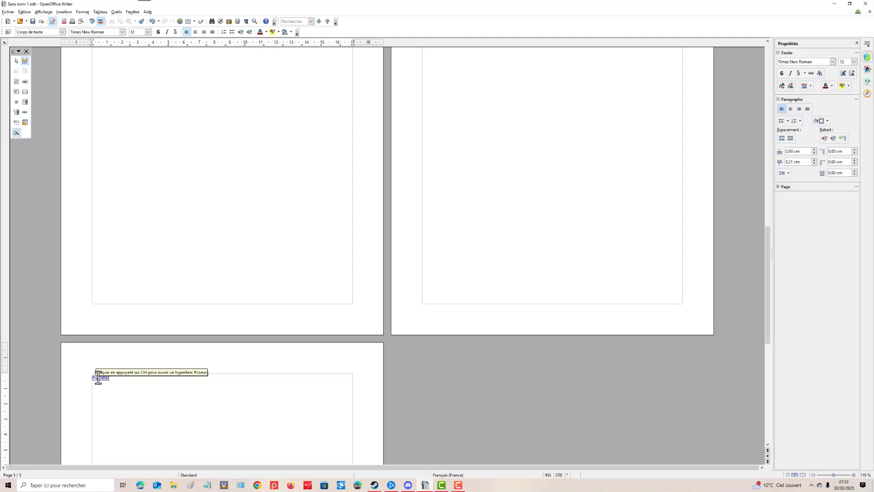
left_click(98, 377, "ctrl")
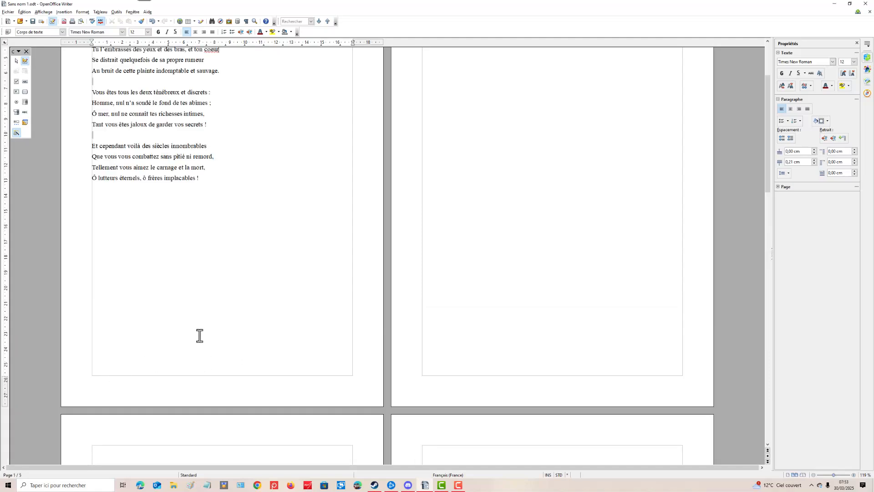
scroll(285, 217, "up", 2)
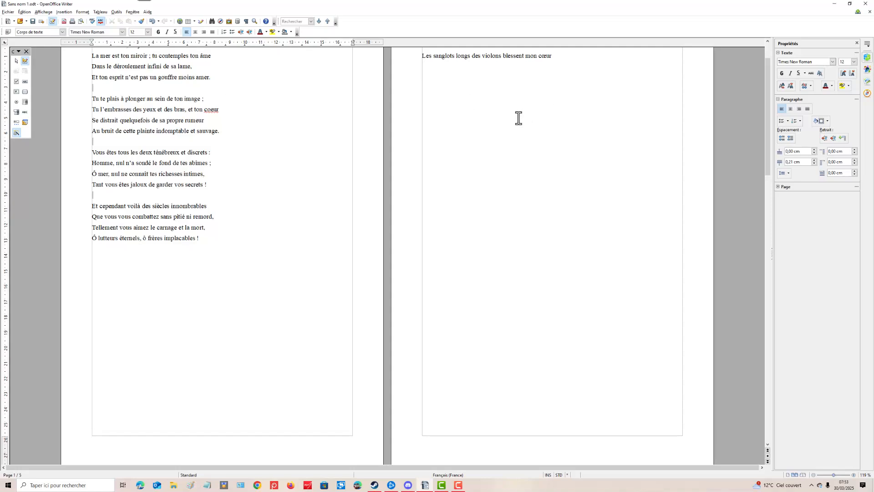
Switch to Word by opening the Signet_lien document from the desktop and follow the "violon" link on page 4.
left_click(835, 8)
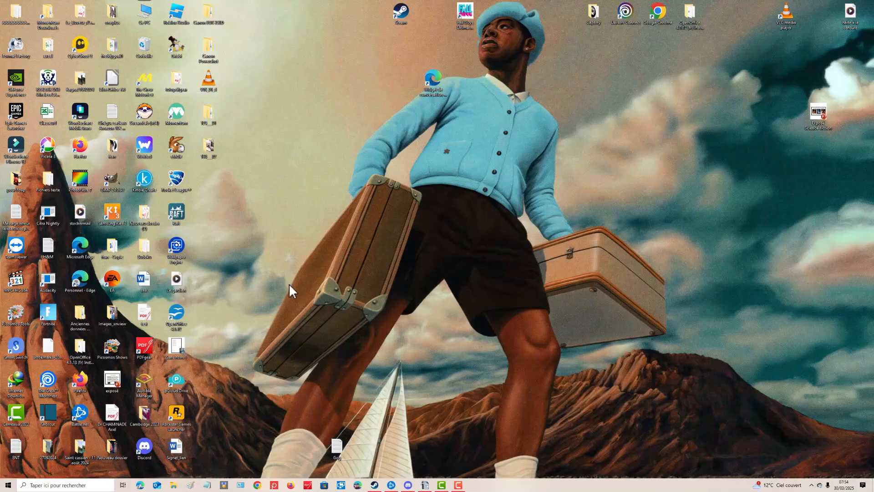
double_click(175, 448)
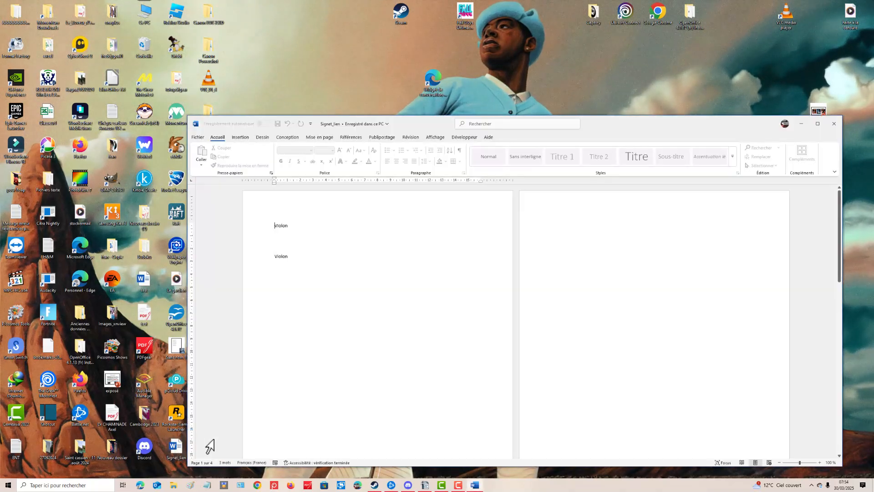
scroll(337, 280, "down", 8)
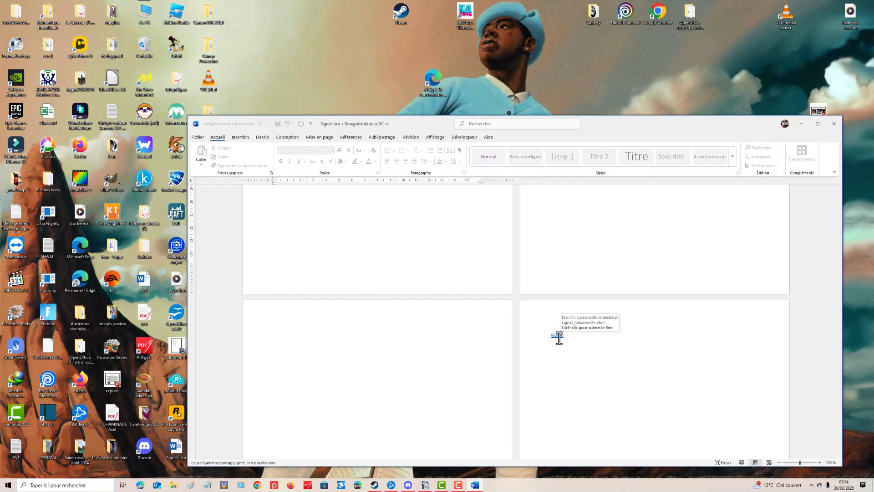
left_click(558, 337, "ctrl")
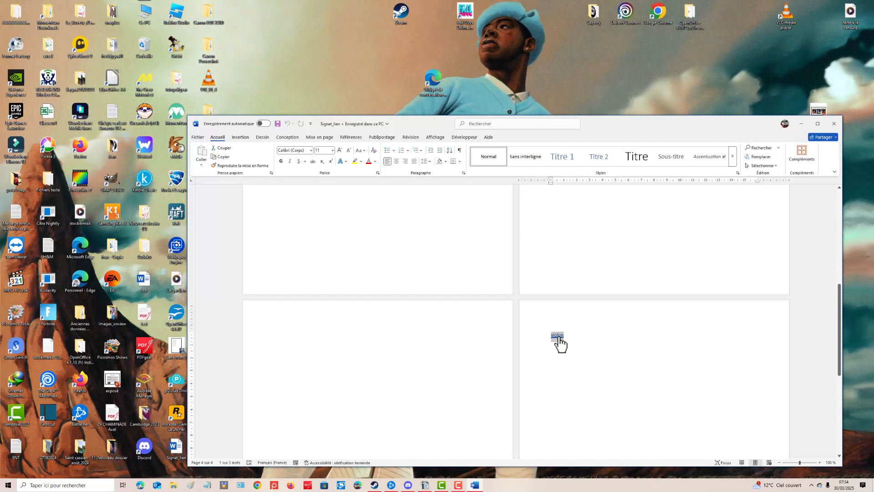
left_click(558, 338, "ctrl")
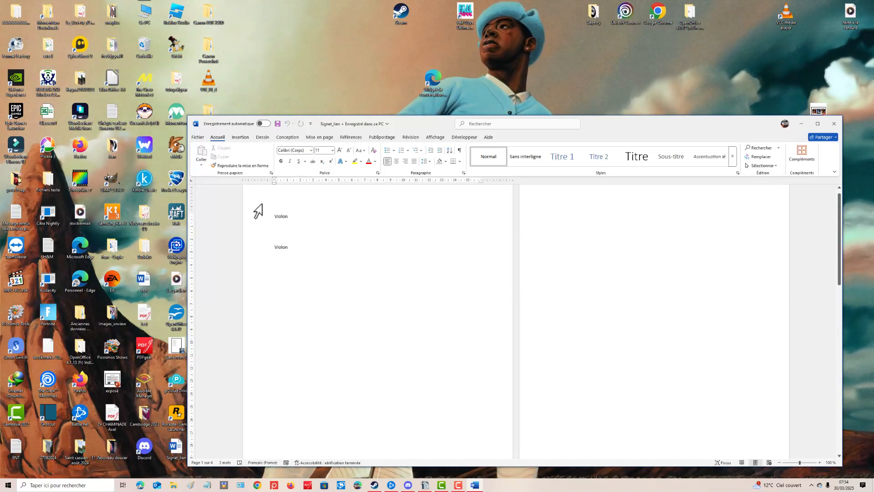
Delete the "violon" link text on page 4.
scroll(554, 342, "down", 5)
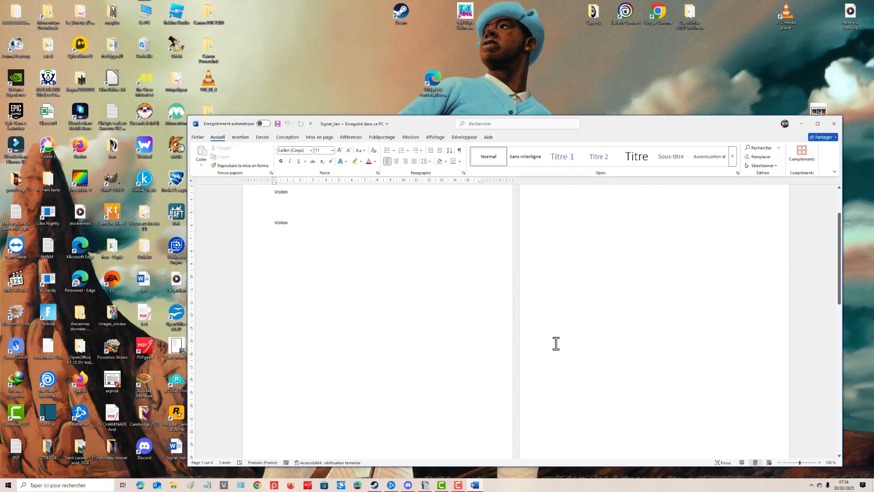
scroll(554, 342, "down", 3)
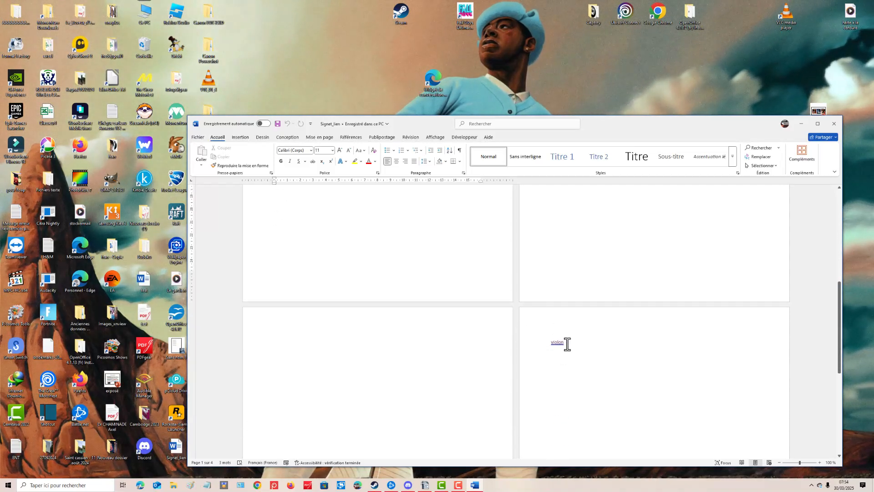
left_click_drag(567, 345, 540, 339)
key("Delete")
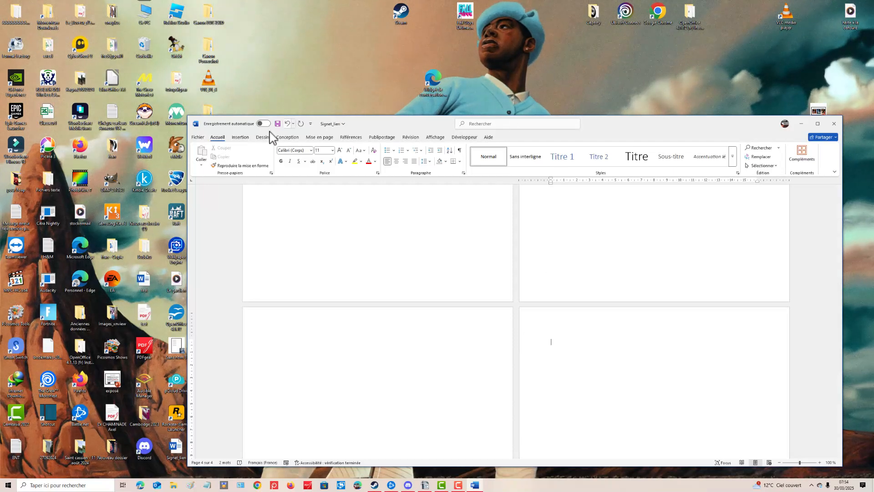
Delete the existing "violon" bookmark and add one named "violon" at the cursor on page 4.
left_click(245, 138)
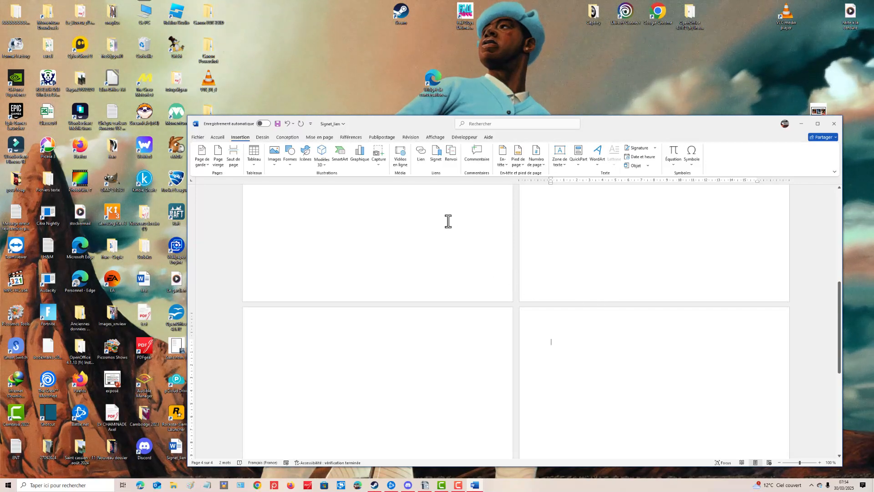
left_click(436, 154)
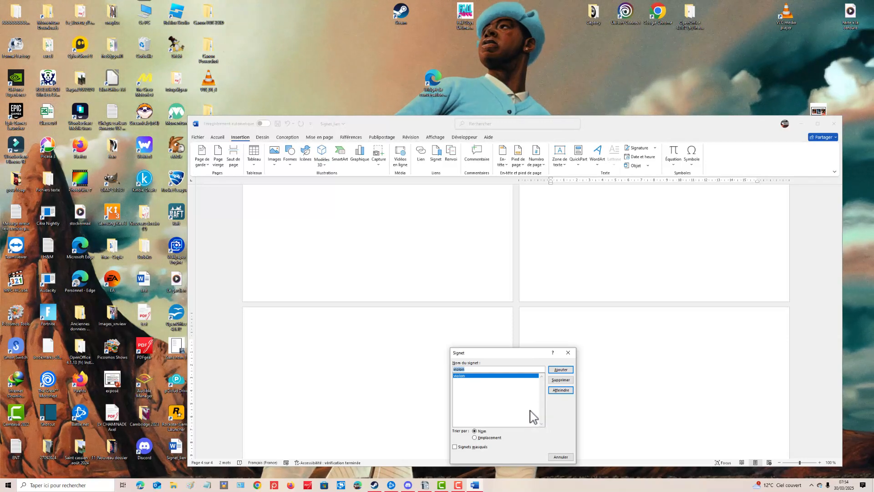
left_click(561, 380)
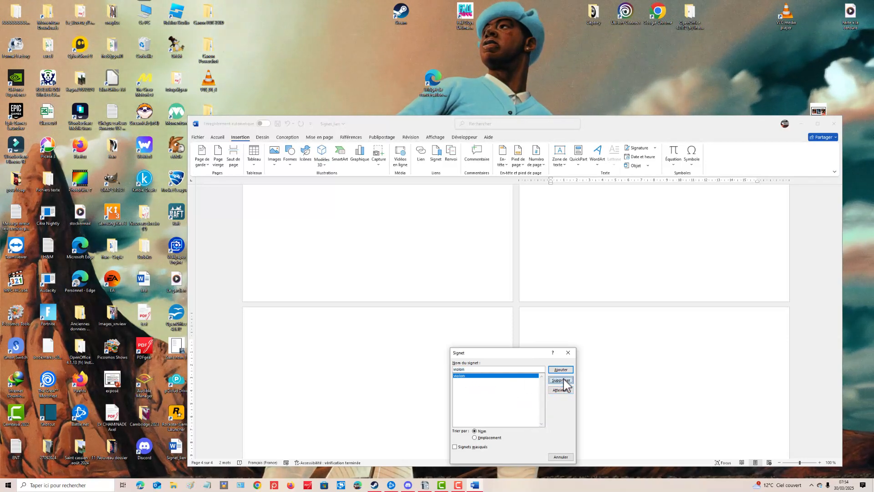
left_click(474, 369)
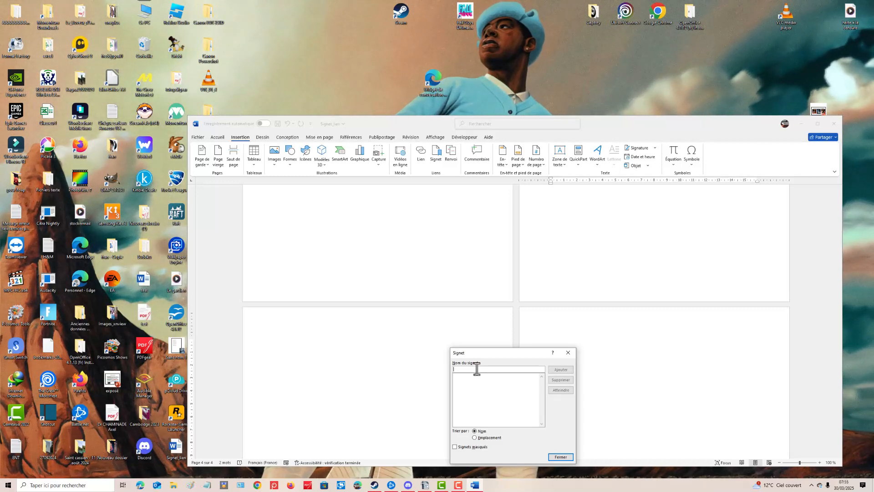
type("violon")
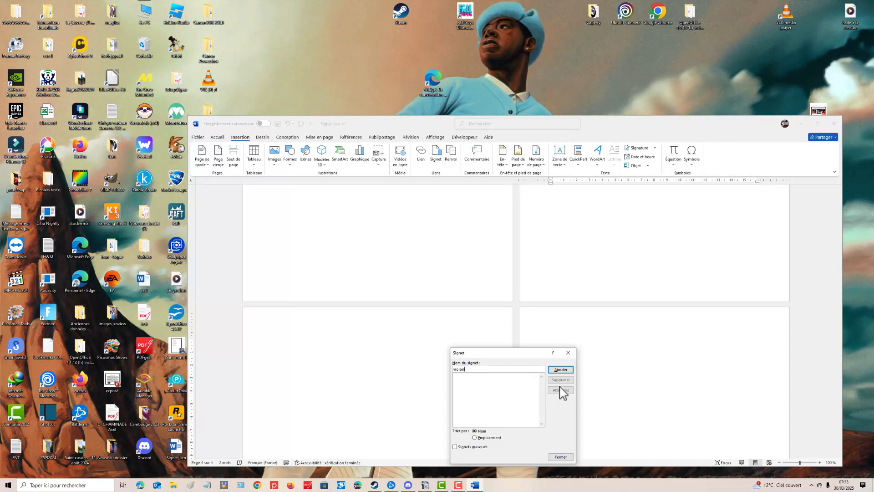
left_click(561, 369)
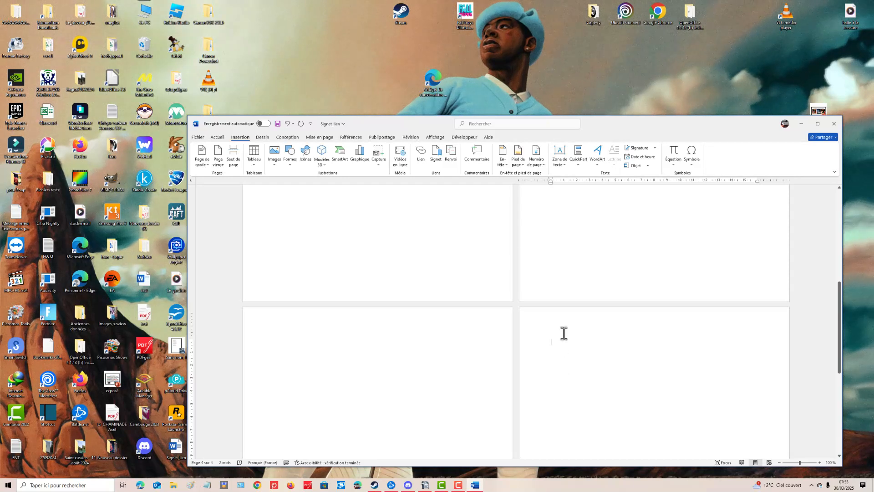
Remove the "violon" bookmark and add a new one named "violon" after the second word "Violon" on page 1.
scroll(337, 212, "up", 4)
scroll(349, 213, "up", 6)
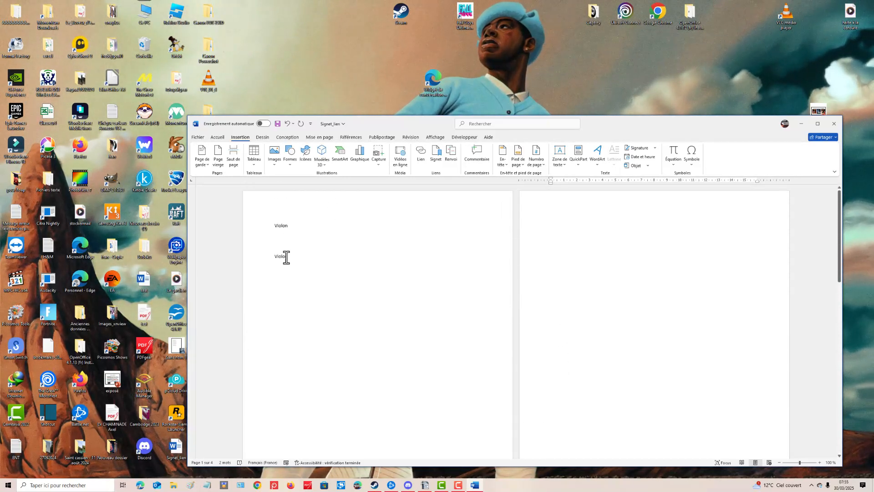
left_click(287, 257)
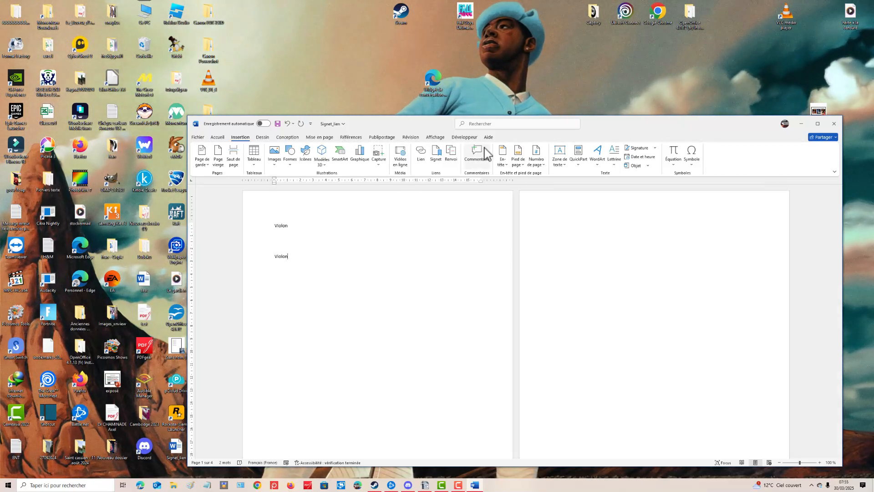
left_click(435, 156)
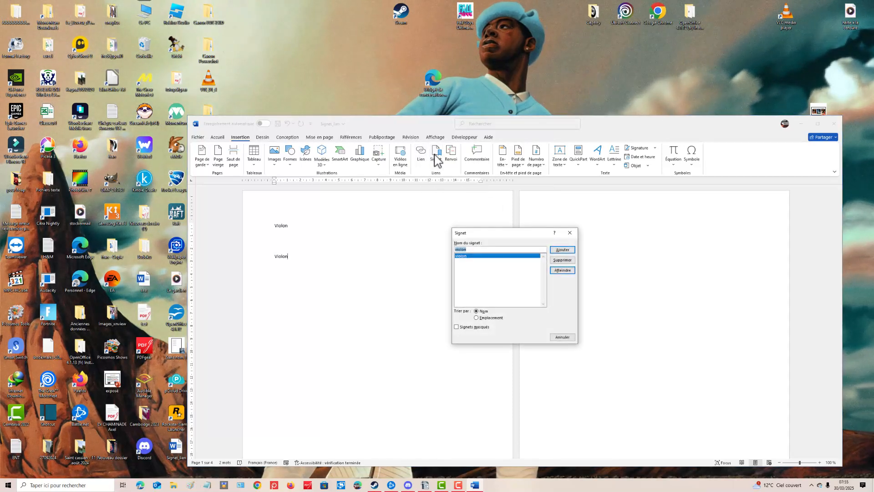
left_click(562, 260)
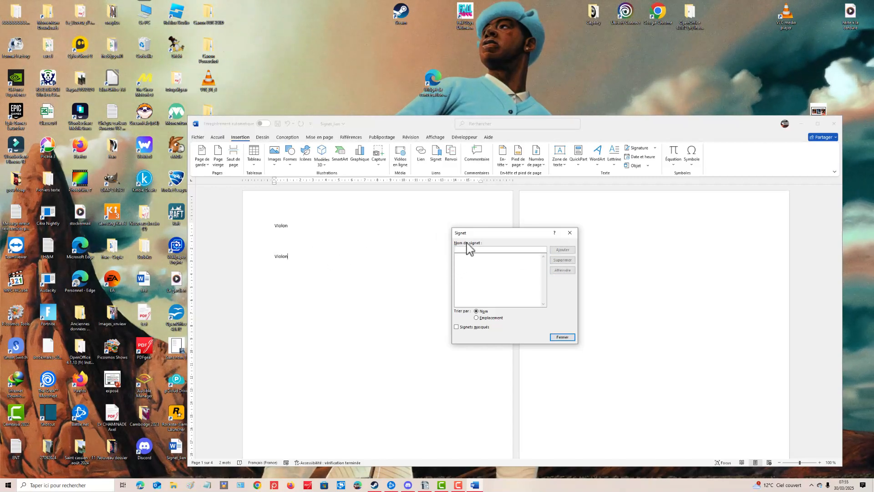
type("v")
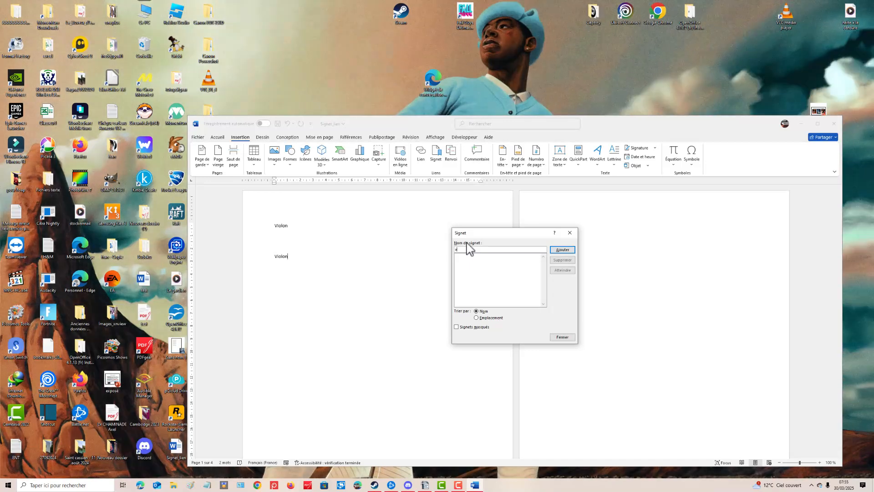
type("iolon")
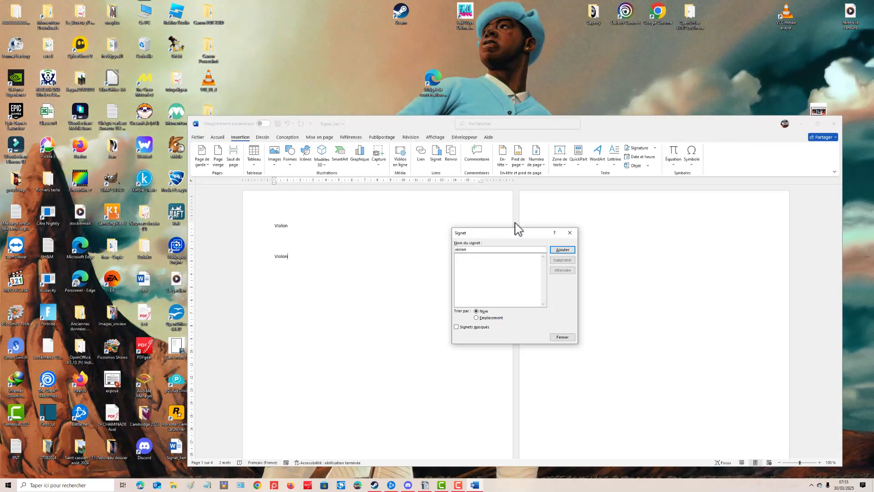
left_click(562, 250)
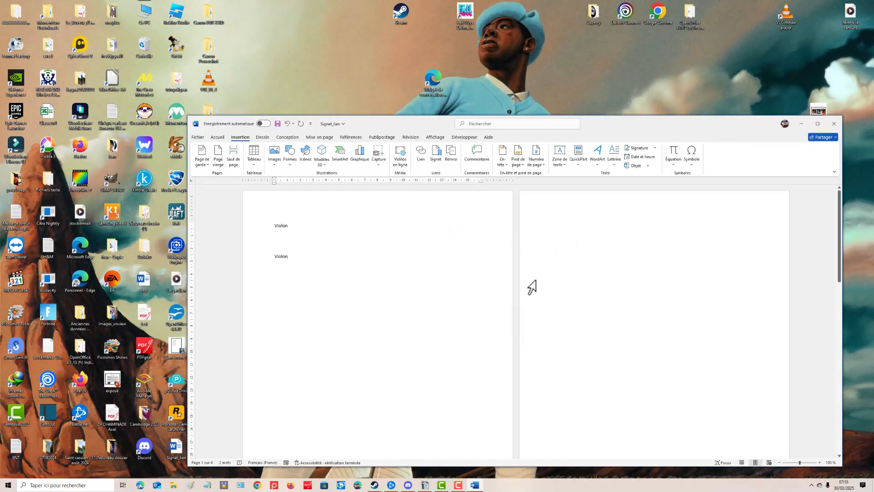
Insert a hyperlink at the start of page 4 that targets the "violon" bookmark in this document.
scroll(539, 291, "down", 7)
scroll(539, 292, "down", 7)
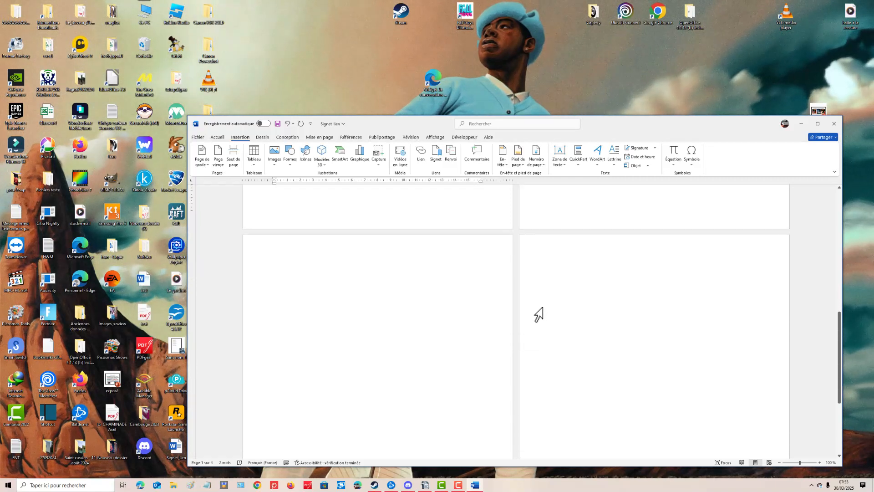
scroll(546, 255, "up", 5)
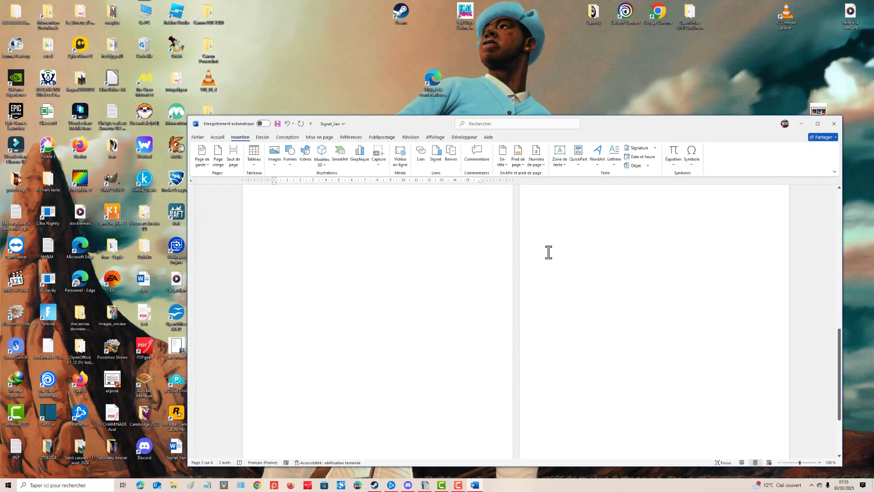
left_click(537, 272)
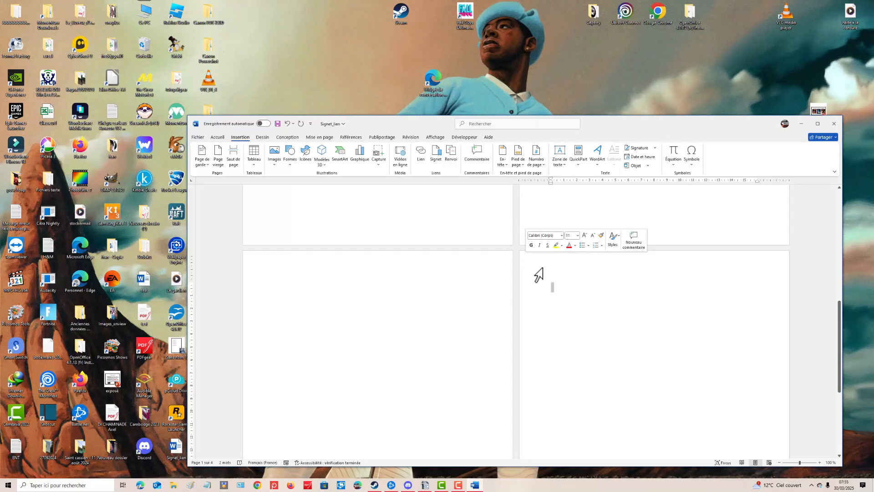
left_click(426, 162)
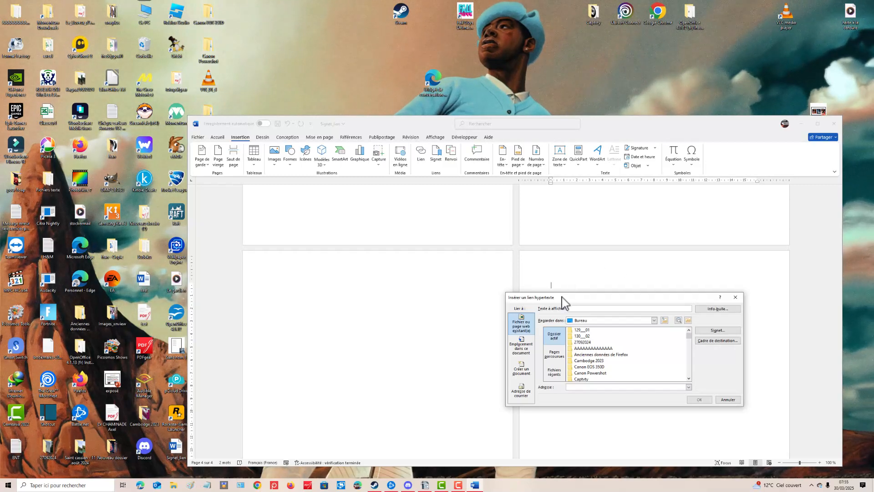
left_click(522, 343)
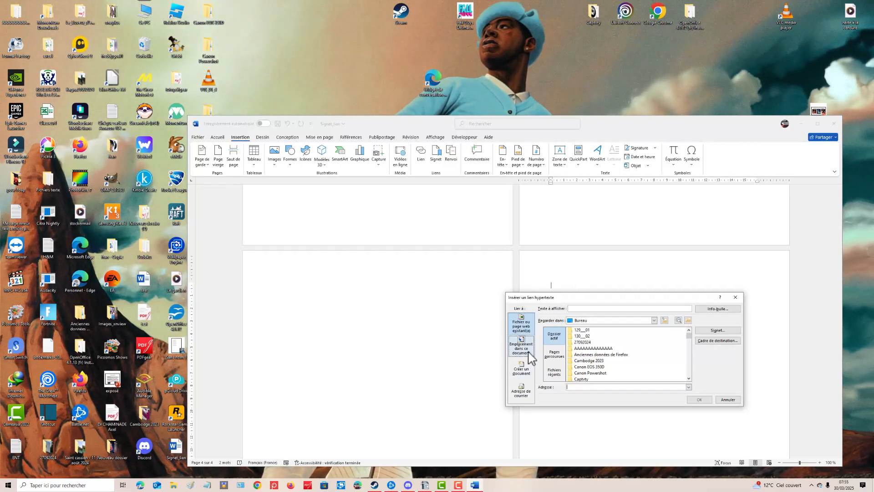
left_click(527, 350)
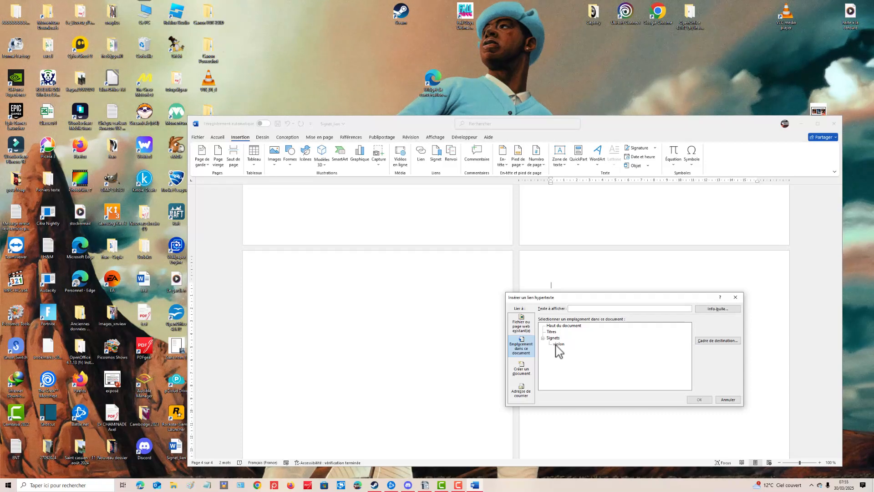
left_click(557, 344)
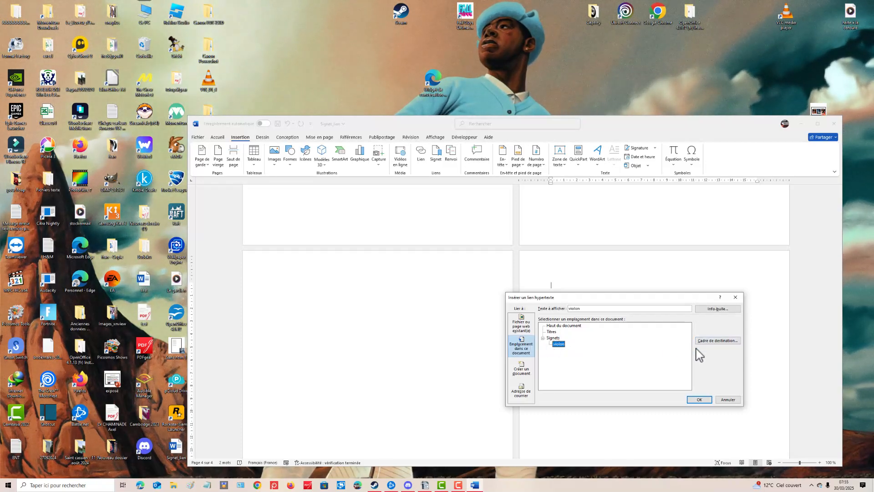
left_click(699, 400)
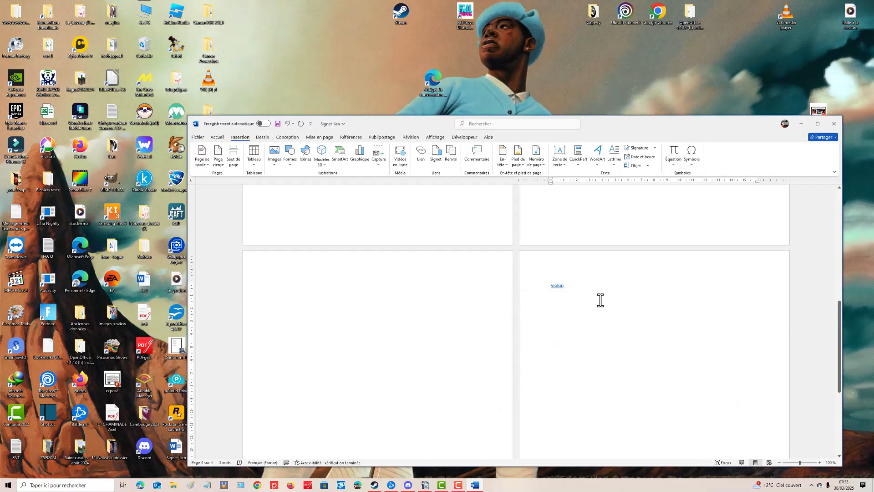
Follow the new "violon" link on page 4 to test its jump to the bookmark.
left_click(553, 318)
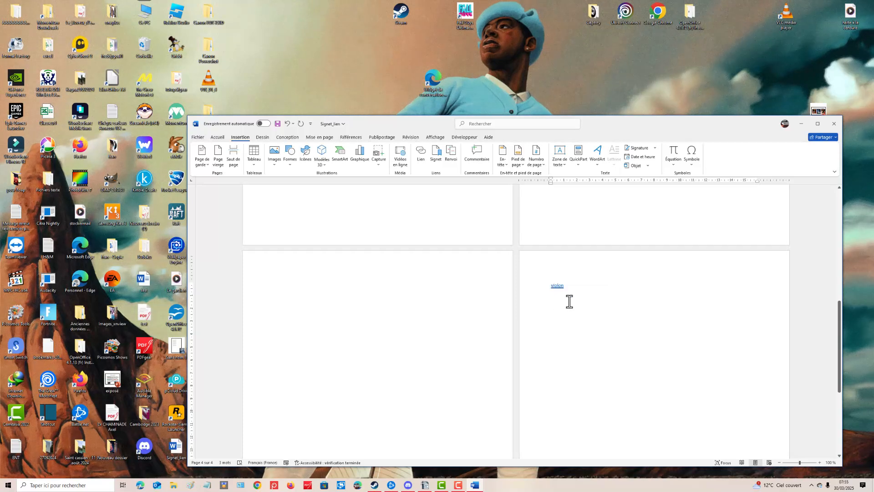
mouse_move(562, 288)
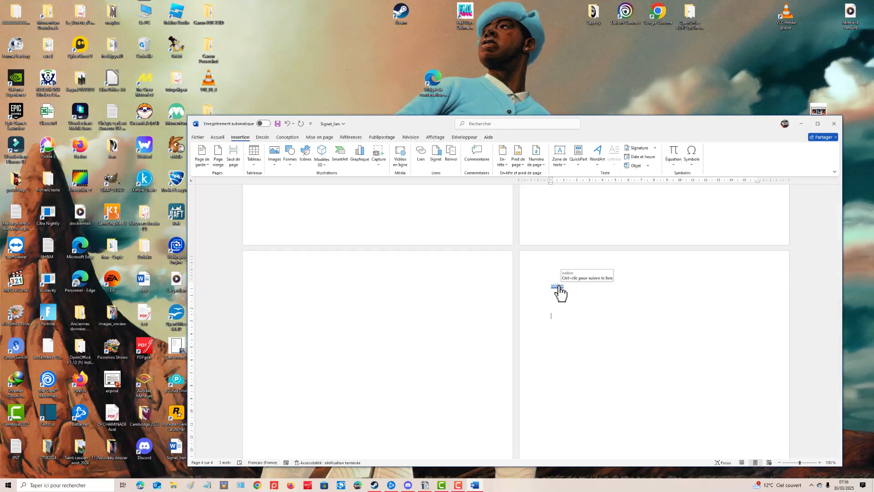
left_click(558, 287, "ctrl")
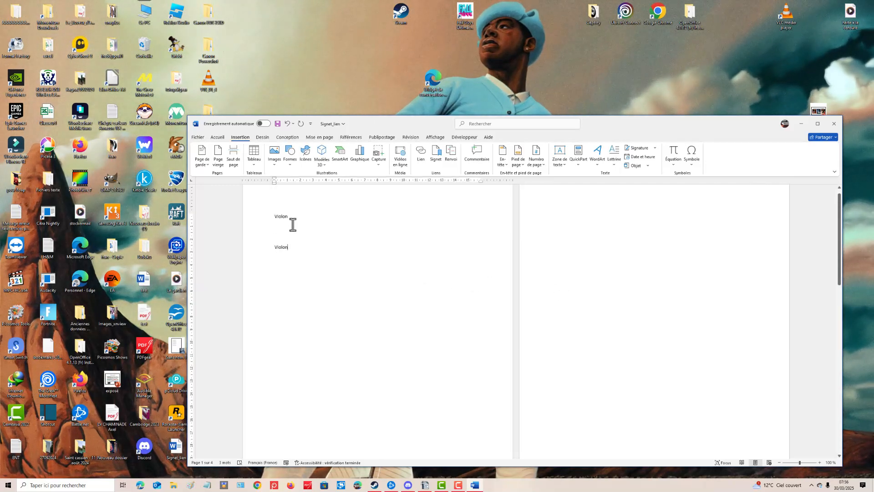